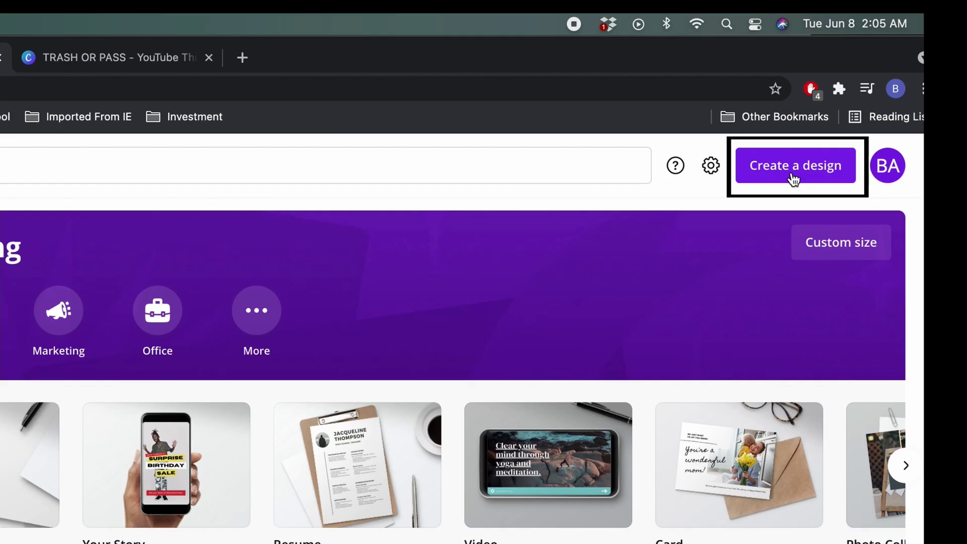
Create a new YouTube Thumbnail design at 1280 × 720 px.
left_click(910, 67)
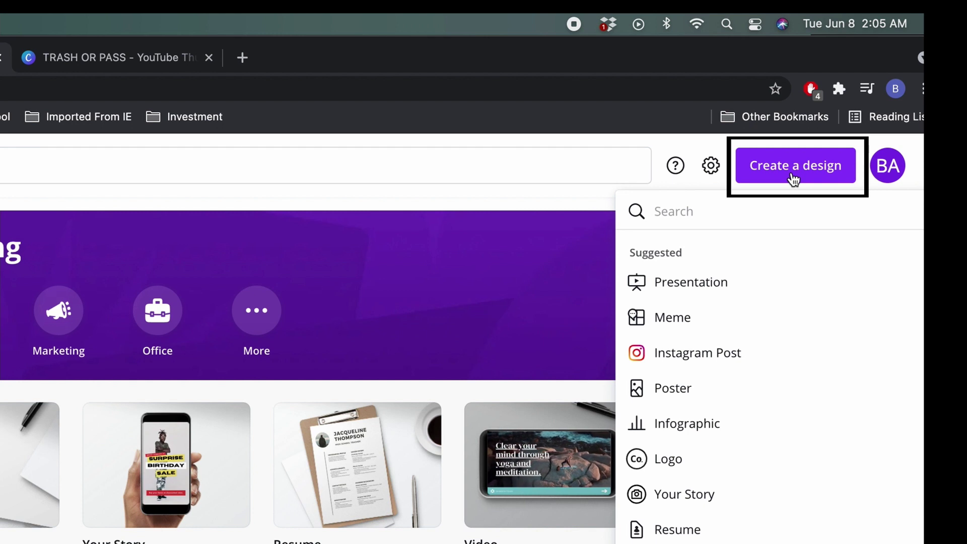
type("yout")
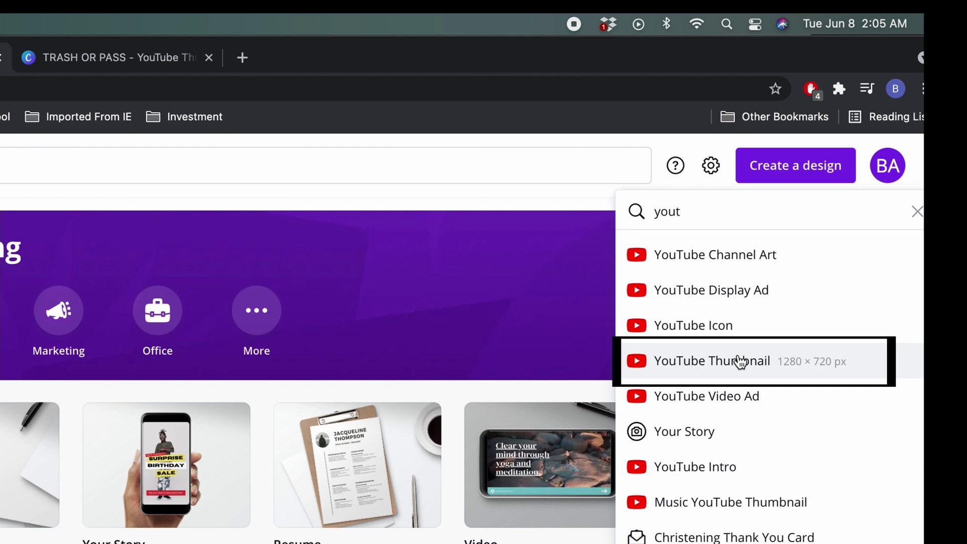
left_click(741, 361)
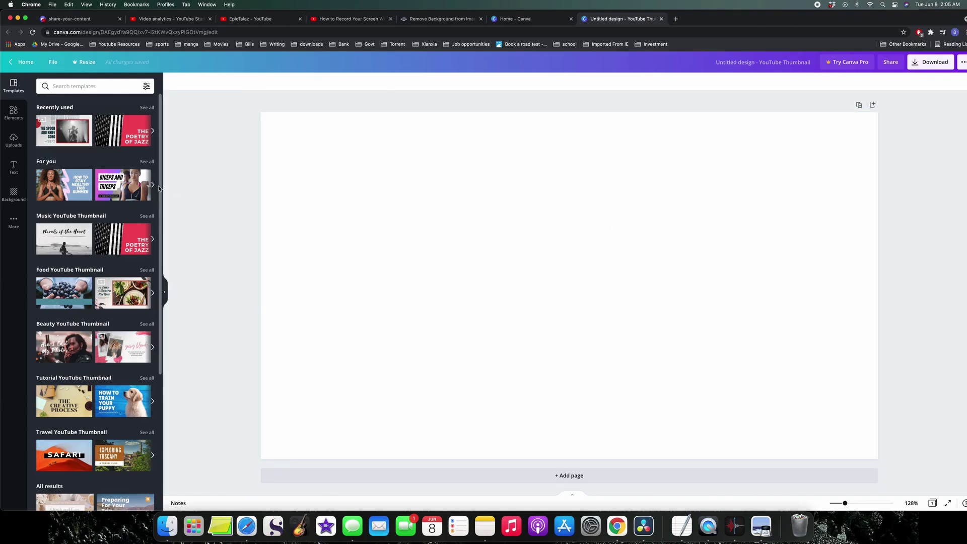
Add the uploaded white smoke image on black and enlarge it to cover the whole thumbnail as the backdrop.
left_click(13, 136)
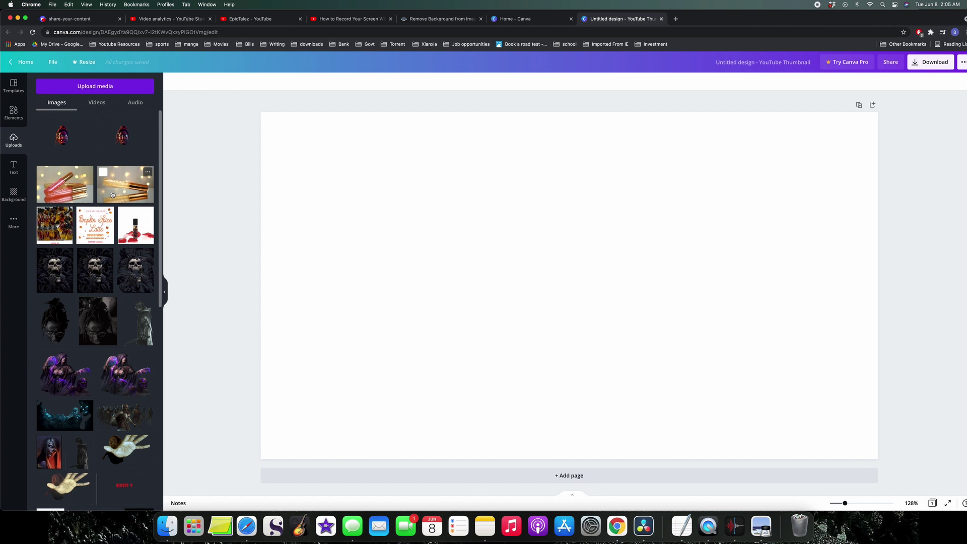
scroll(112, 194, "down", 7)
left_click(63, 298)
left_click_drag(435, 198, 202, 134)
left_click_drag(701, 374, 891, 469)
left_click_drag(829, 401, 832, 403)
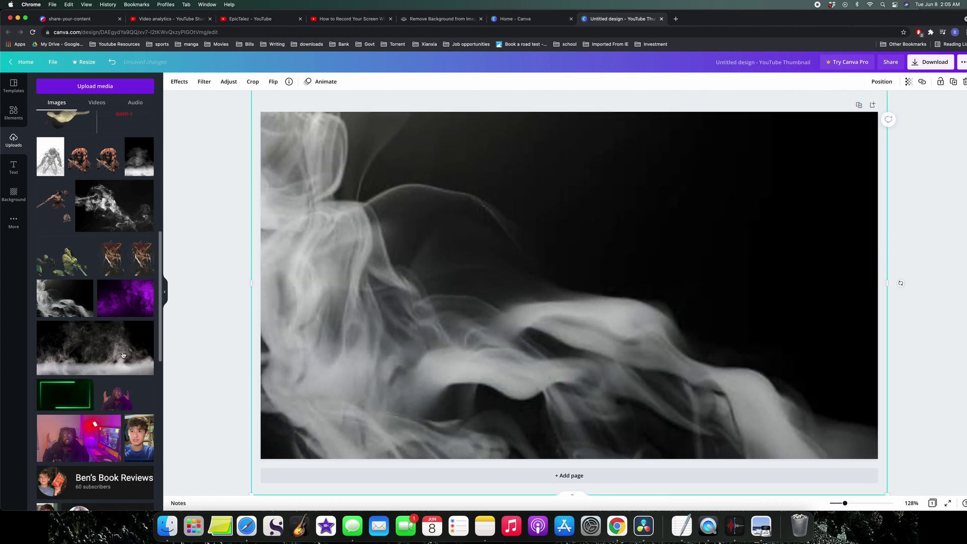
Add the uploaded cutout of the dark dreadlocked head with glasses and enlarge it slightly in the middle of the thumbnail.
scroll(133, 355, "down", 5)
scroll(130, 355, "up", 10)
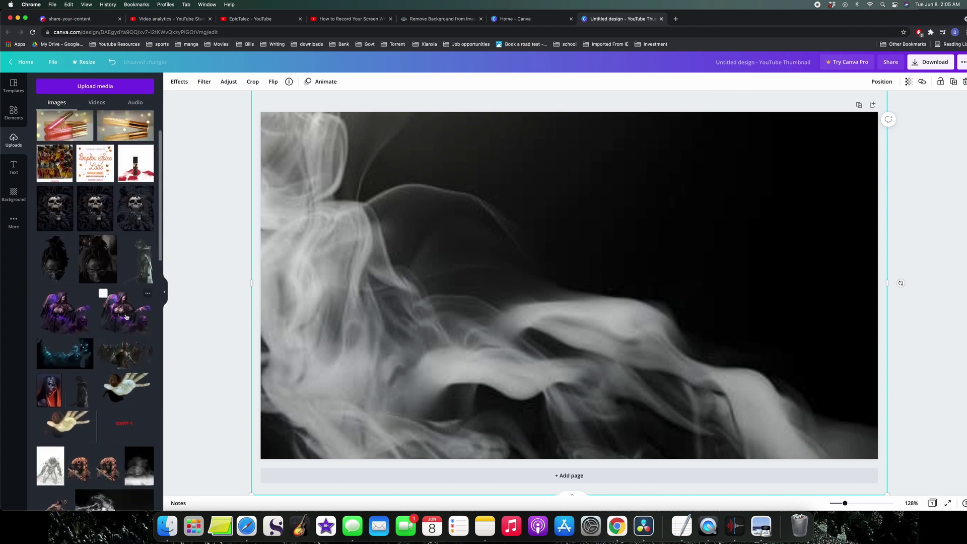
left_click(98, 259)
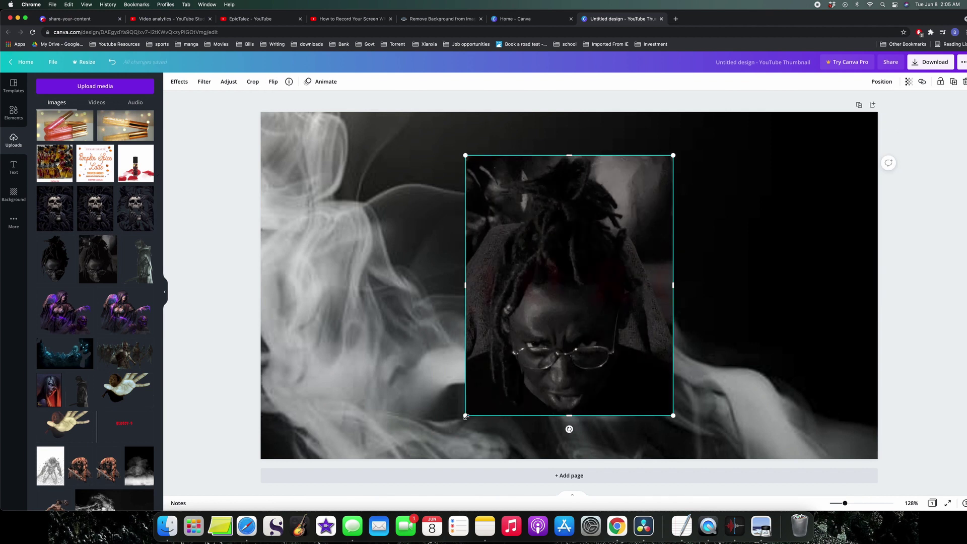
left_click_drag(465, 416, 443, 430)
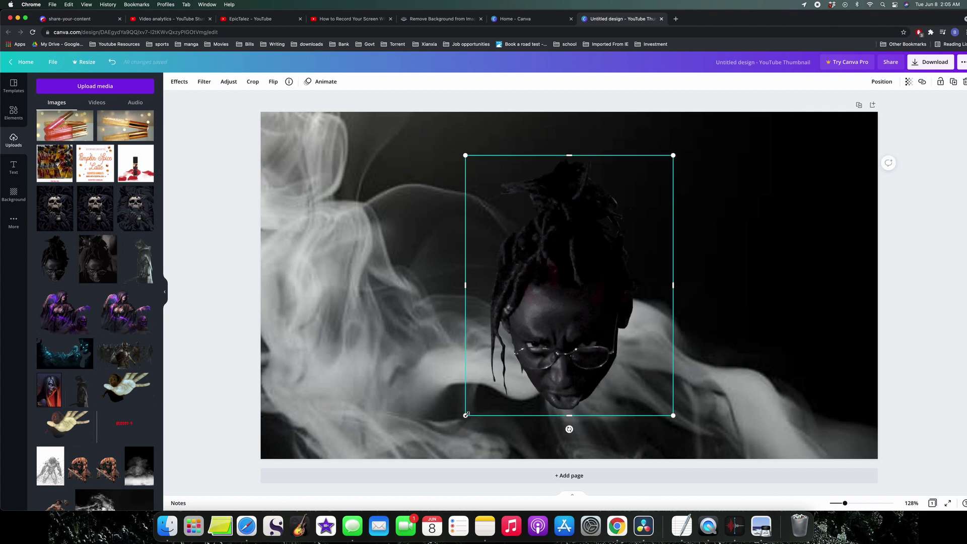
left_click_drag(466, 415, 443, 444)
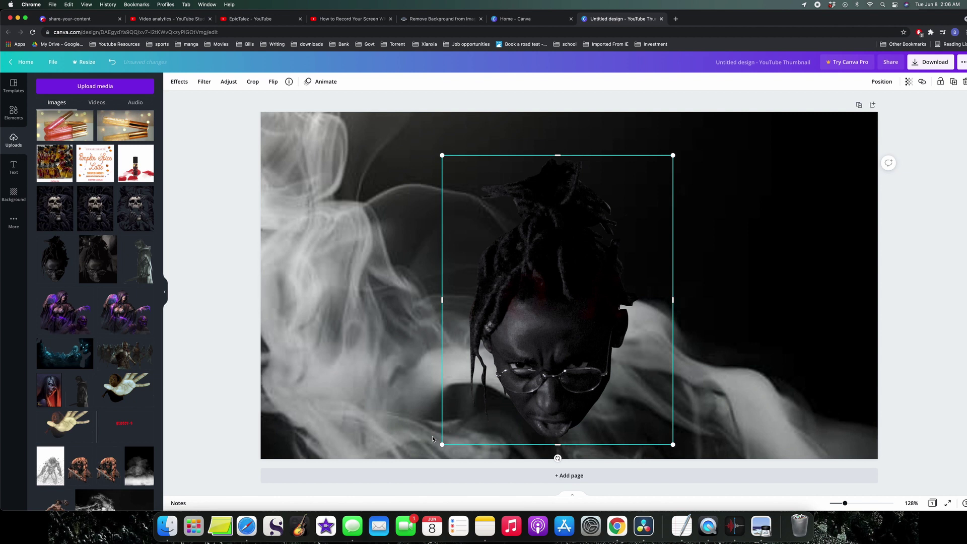
left_click(432, 438)
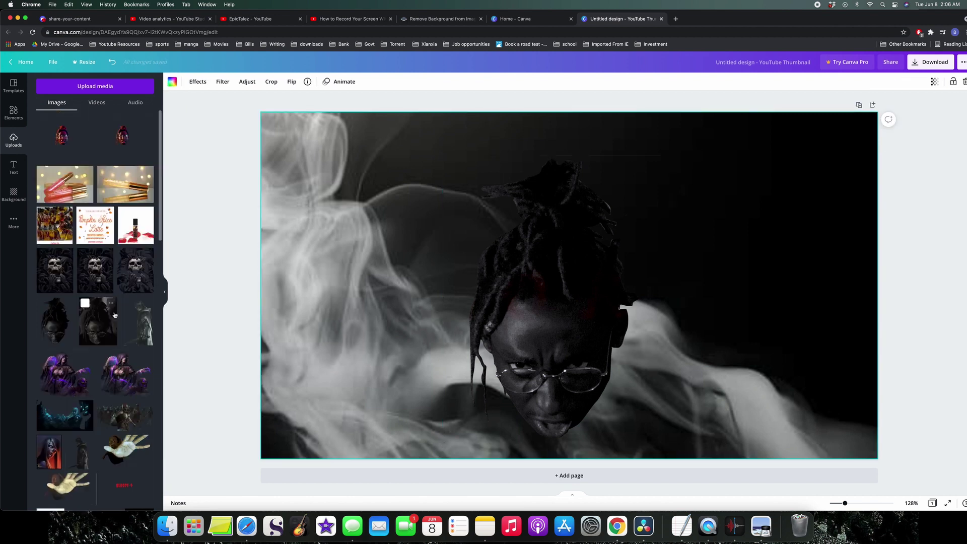
Add the uploaded purple hooded sorceress, enlarge her to about 797 × 668, and place her along the thumbnail's left edge.
scroll(114, 315, "down", 3)
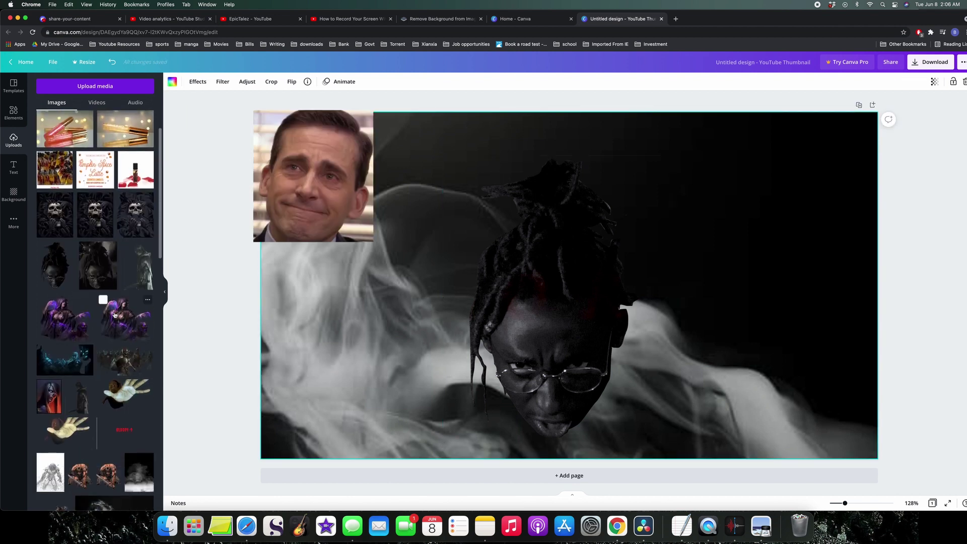
scroll(114, 315, "down", 5)
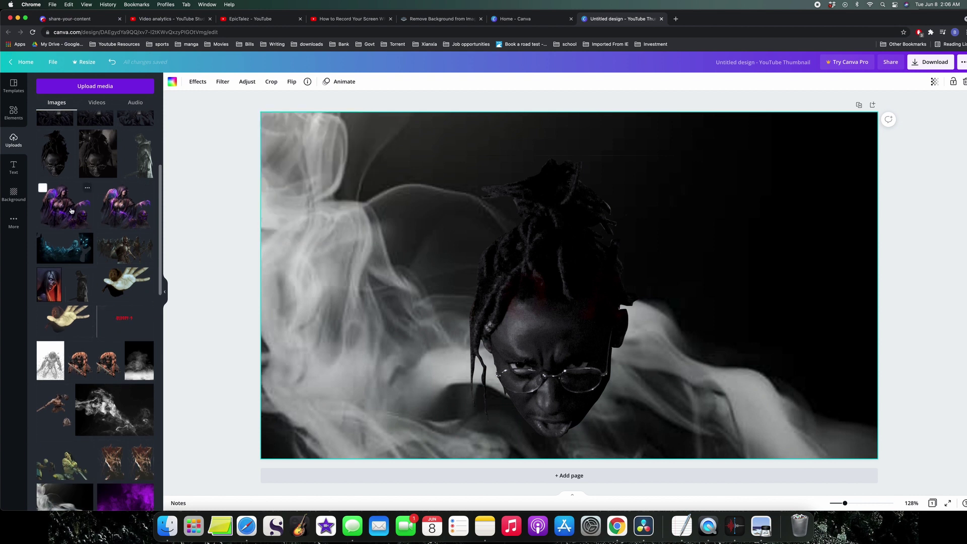
left_click(70, 207)
left_click_drag(554, 288, 275, 278)
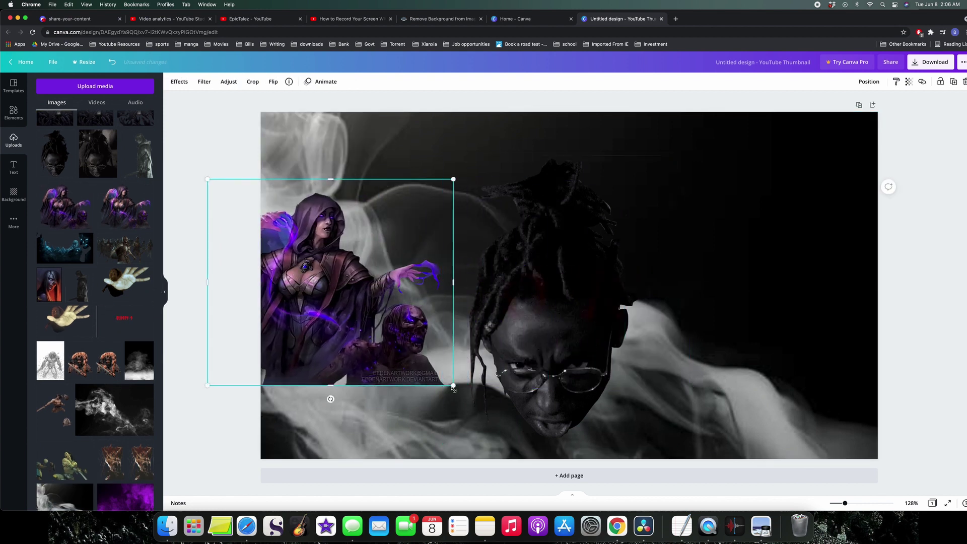
left_click_drag(457, 411, 593, 504)
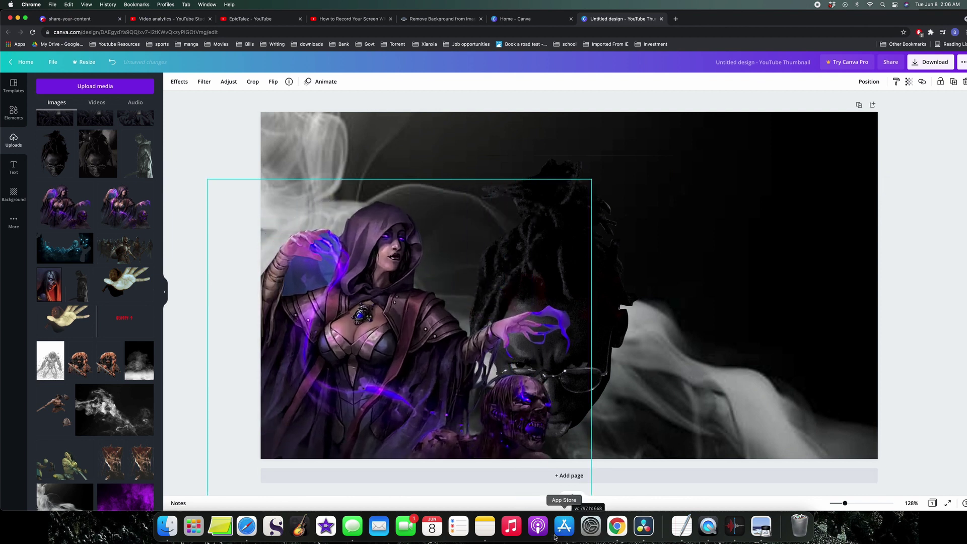
left_click_drag(412, 399, 351, 387)
Shrink the dreadlocked head and centre it horizontally in the lower part of the thumbnail.
left_click(605, 332)
left_click_drag(673, 444, 644, 403)
left_click_drag(588, 350, 615, 385)
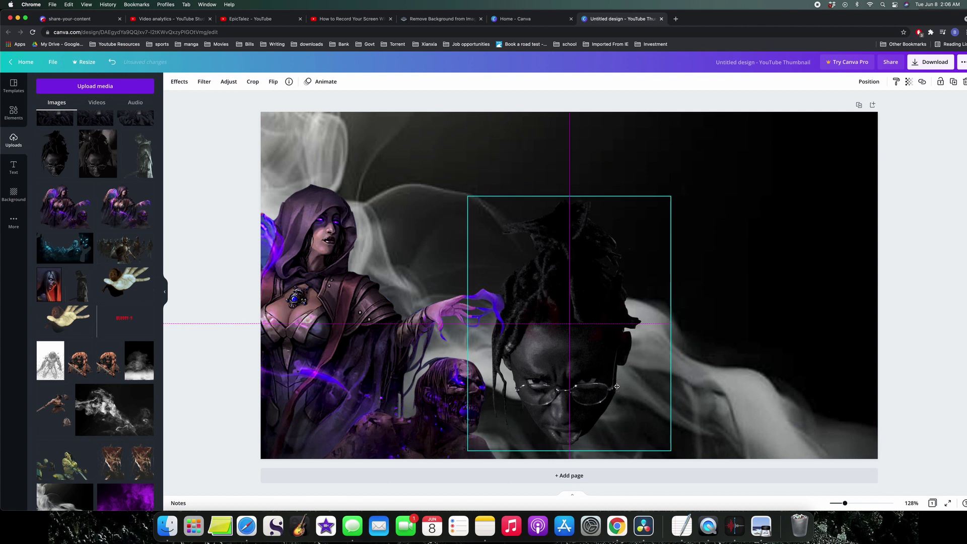
Add the uploaded grey cloaked swordsman, enlarge him, and place him against the thumbnail's lower right corner.
scroll(150, 384, "up", 5)
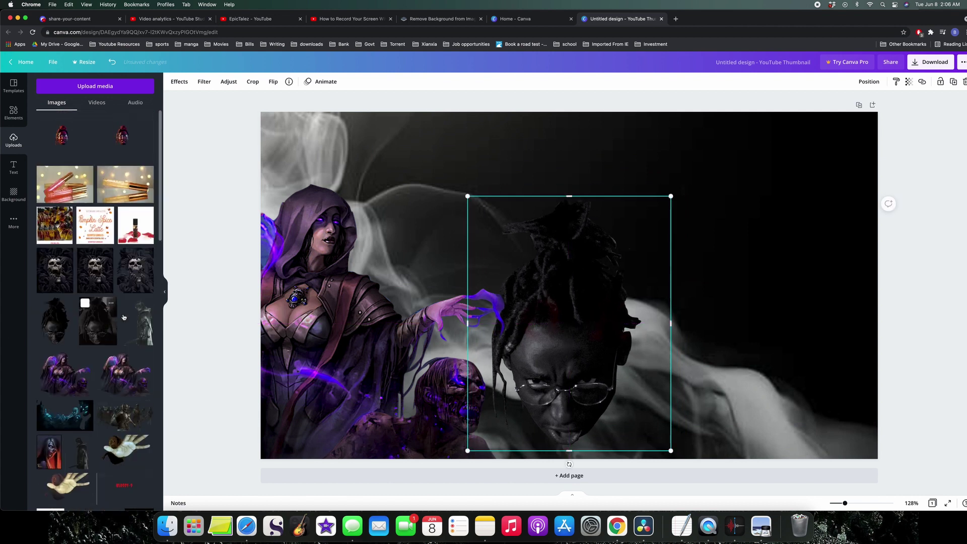
left_click(146, 310)
left_click_drag(602, 295, 770, 315)
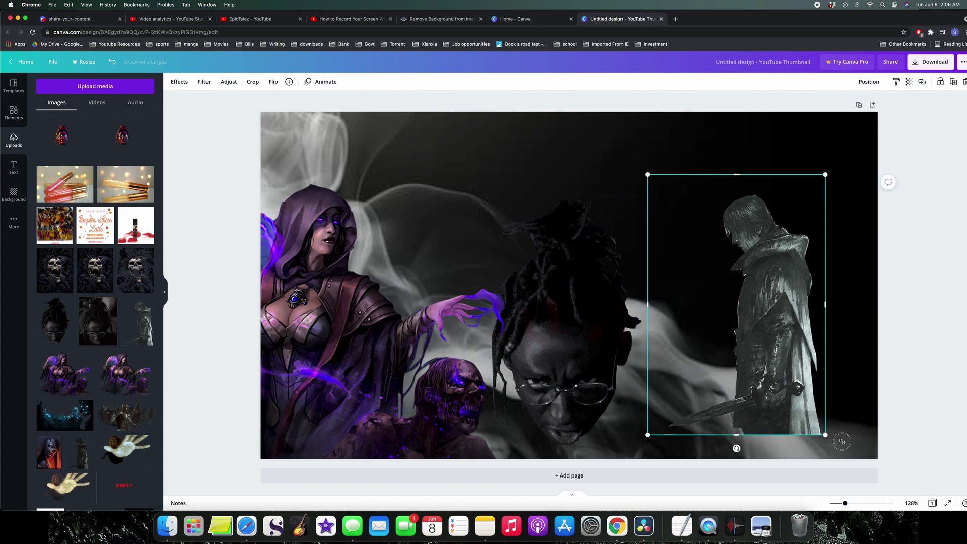
left_click_drag(827, 435, 860, 484)
left_click_drag(823, 370, 810, 336)
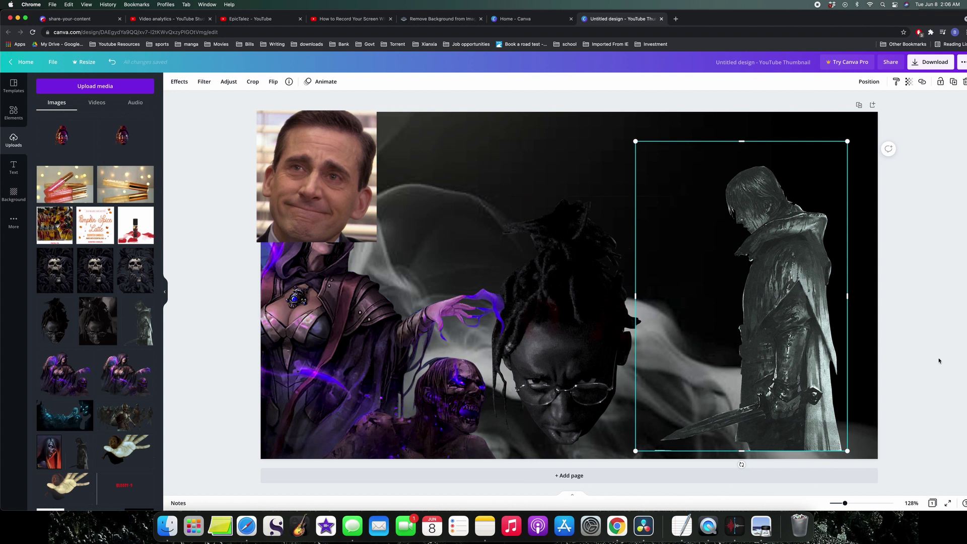
left_click_drag(799, 402, 829, 410)
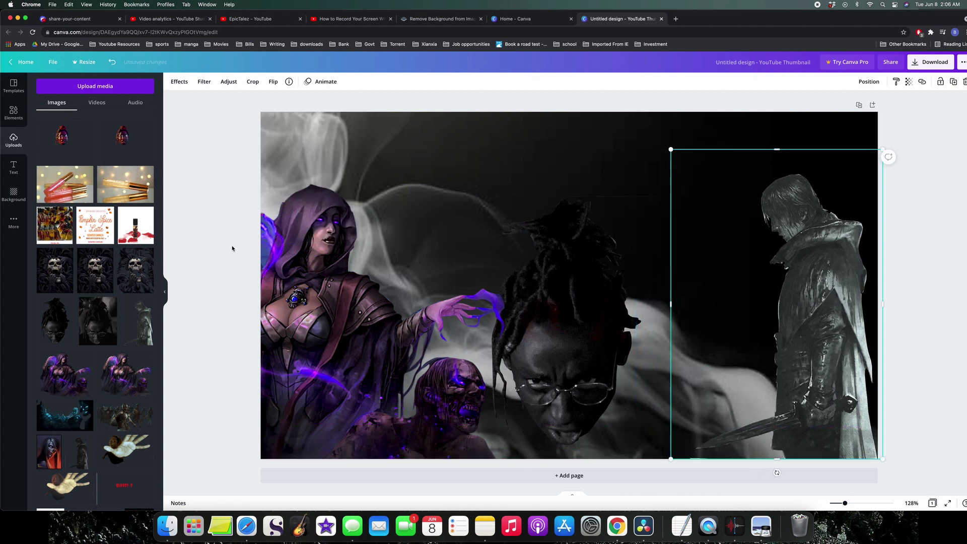
Add a heading text box to the thumbnail.
left_click(13, 168)
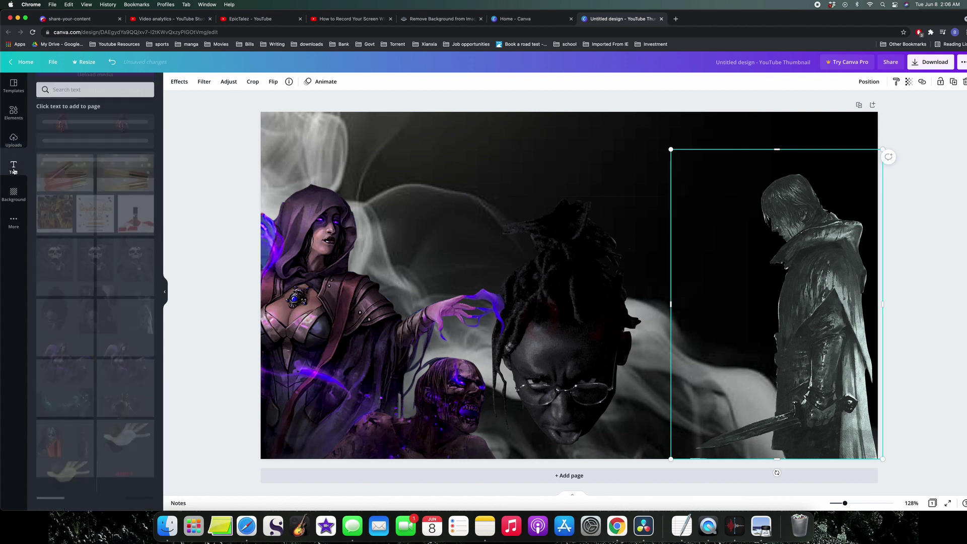
left_click(86, 132)
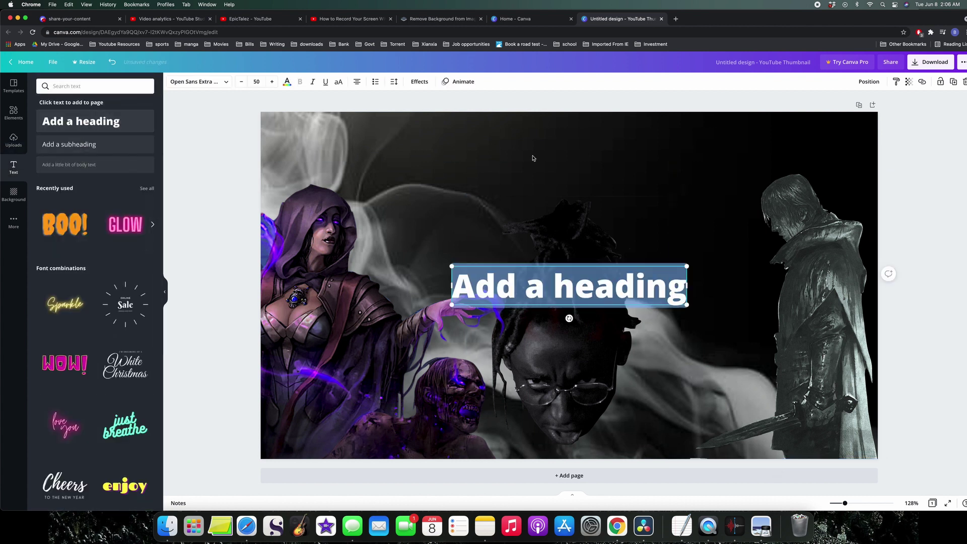
left_click_drag(460, 265, 455, 126)
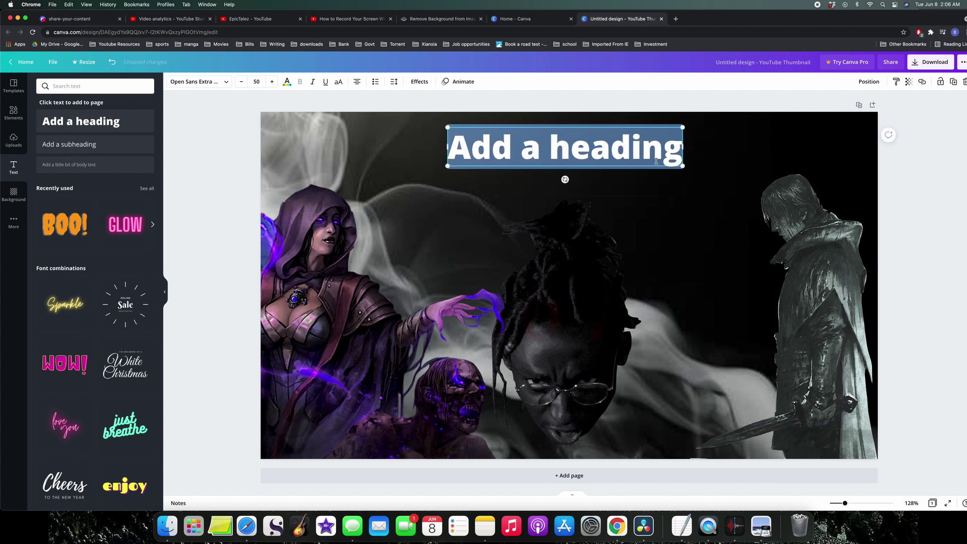
left_click_drag(684, 169, 718, 173)
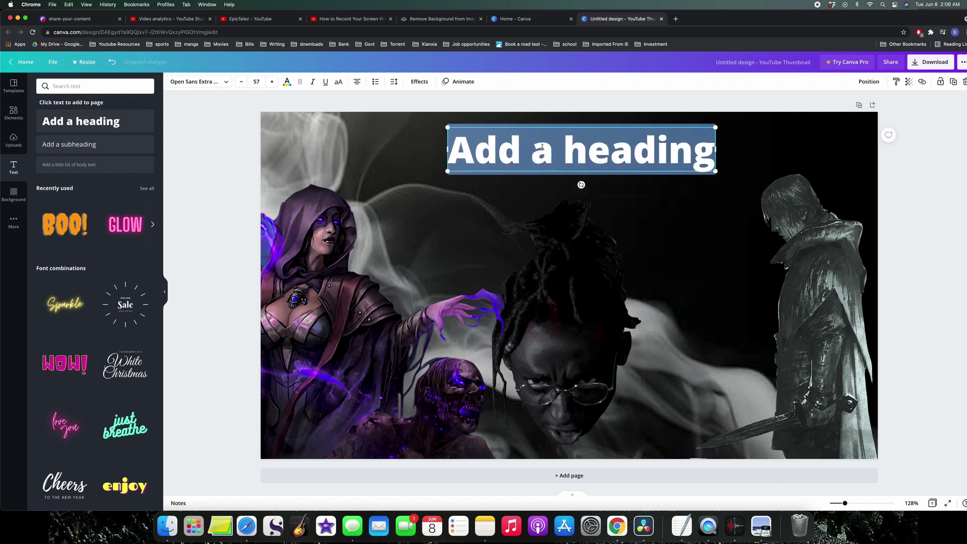
left_click(455, 141)
left_click_drag(448, 142, 718, 154)
key("BackSpace")
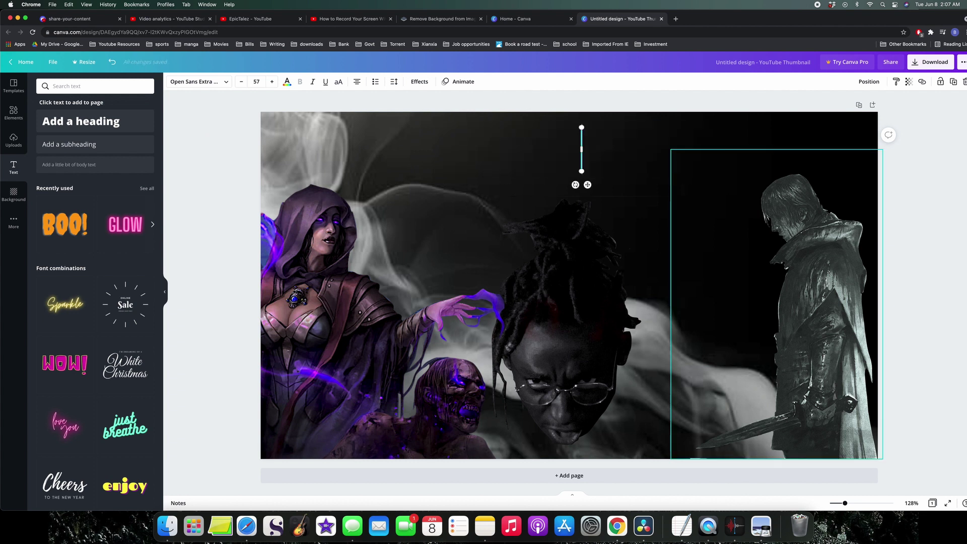
key("super+z")
key("super+z")
key("super+z")
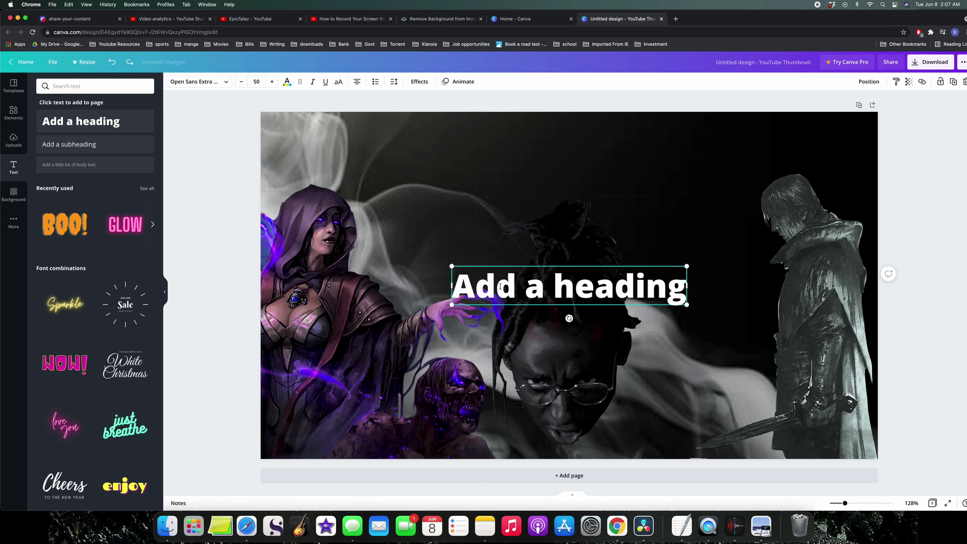
Move the heading to the top of the thumbnail above the head and replace its text with "TRASH OR PASS".
left_click_drag(464, 266, 442, 124)
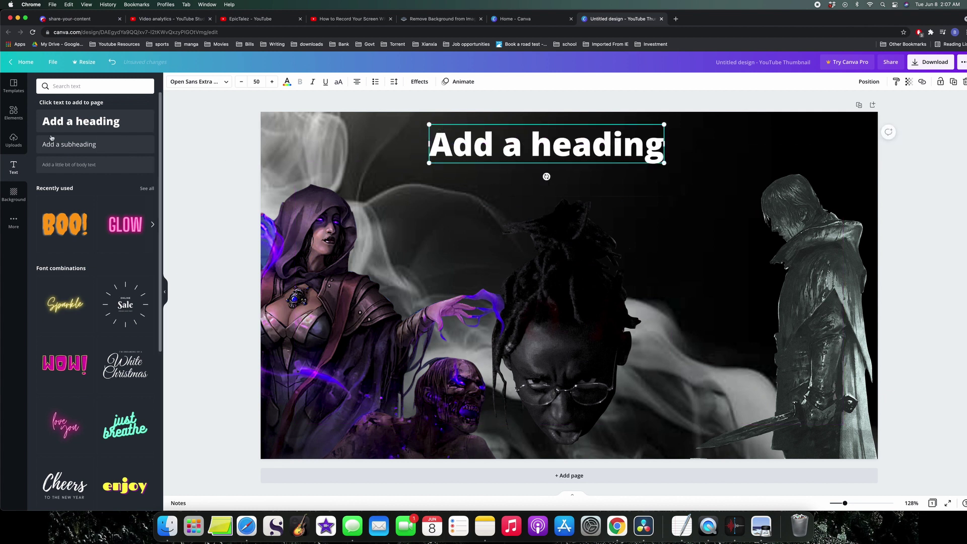
double_click(434, 137)
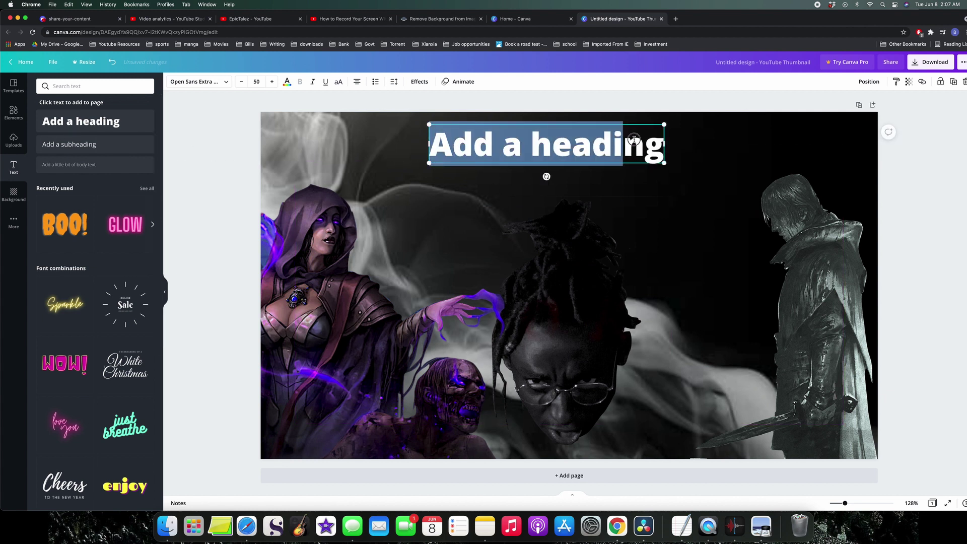
type("TRASH OR PASS")
Set the heading's font to Gagalin and enlarge the text to size 60.9.
left_click_drag(425, 141, 670, 140)
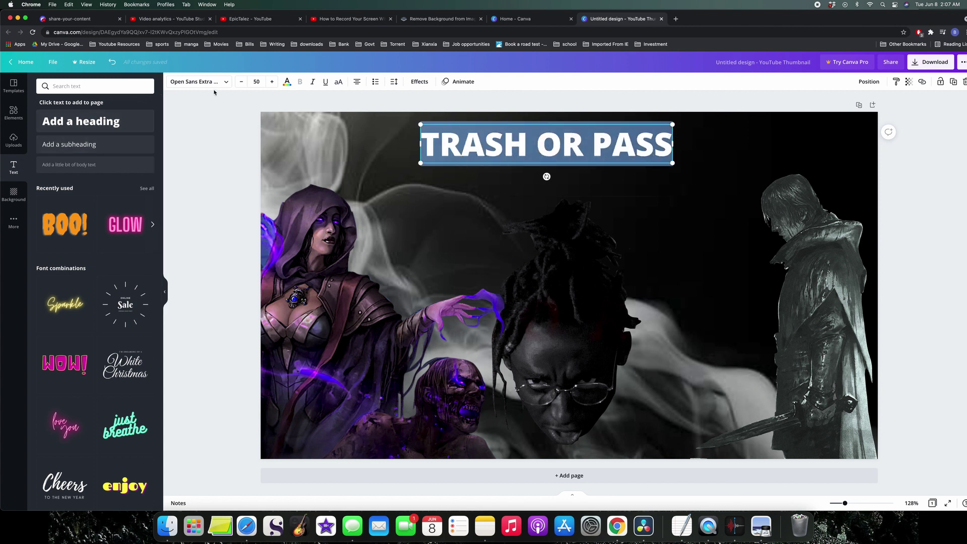
left_click(199, 82)
left_click(65, 135)
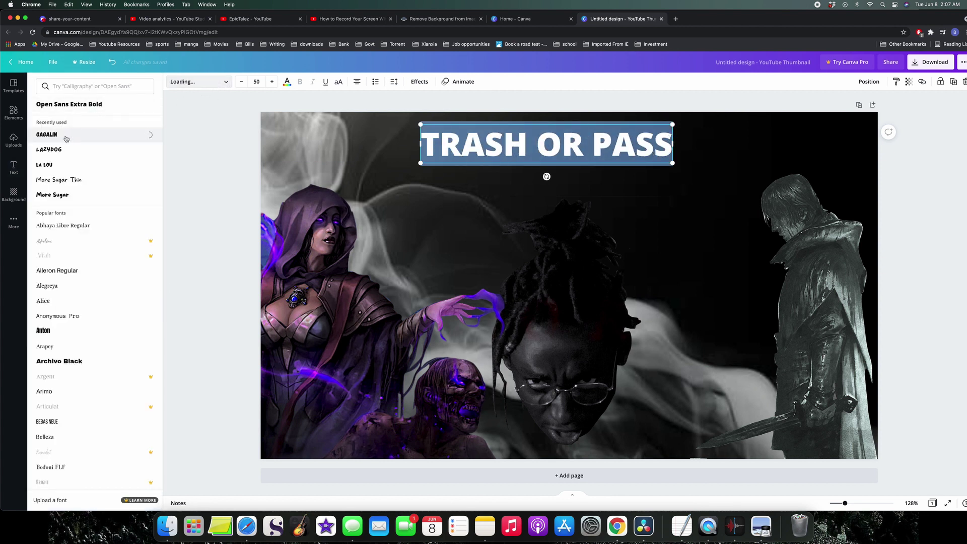
left_click_drag(441, 125, 413, 131)
Colour the word "TRASH" lime green and the word "PASS" red in the heading.
left_click(447, 133)
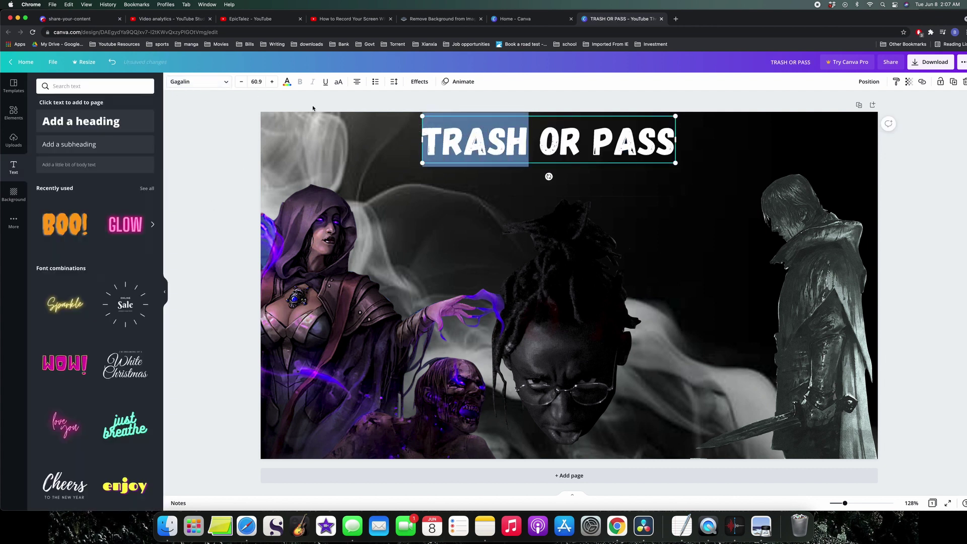
left_click(288, 81)
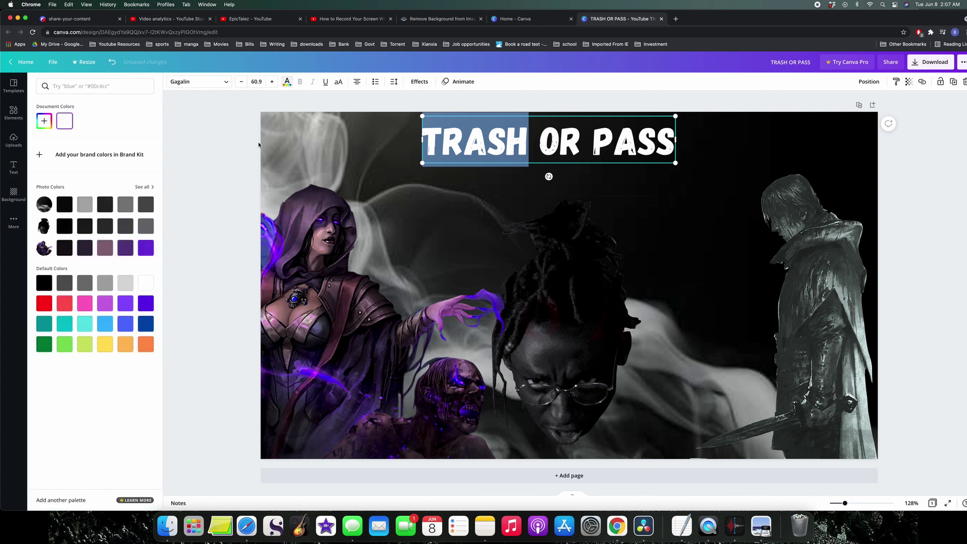
left_click(84, 345)
left_click(595, 141)
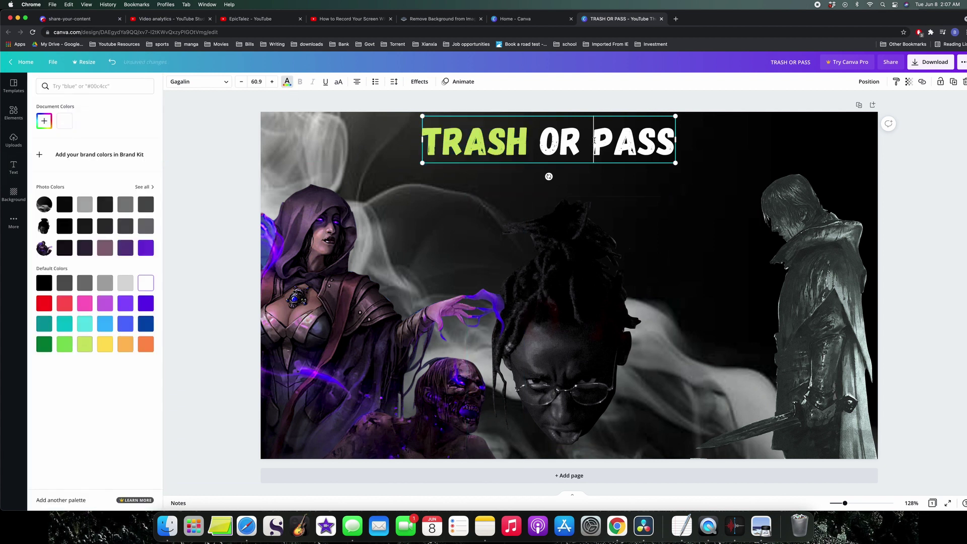
left_click_drag(595, 141, 676, 142)
left_click(45, 304)
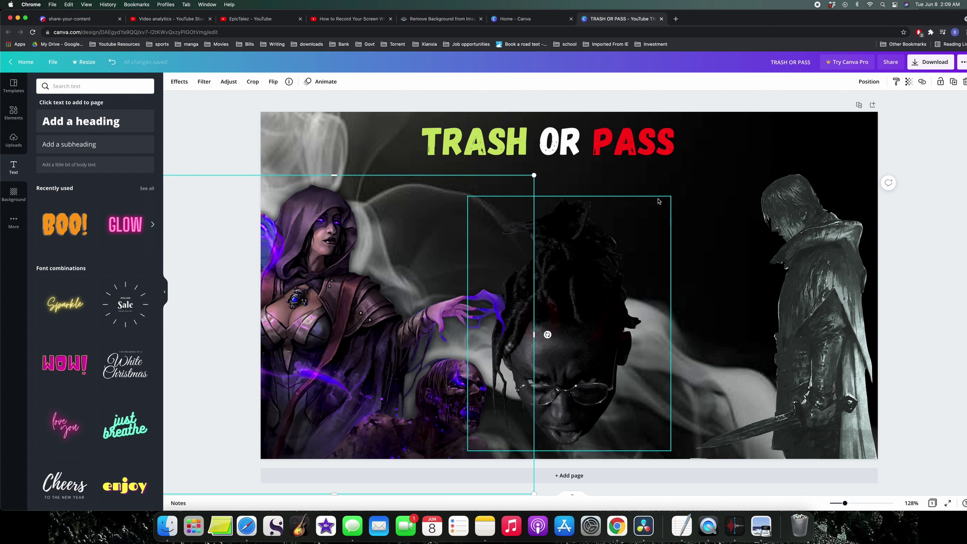
Apply a Glow shadow to the hooded swordsman cutout and colour the glow red.
left_click(179, 82)
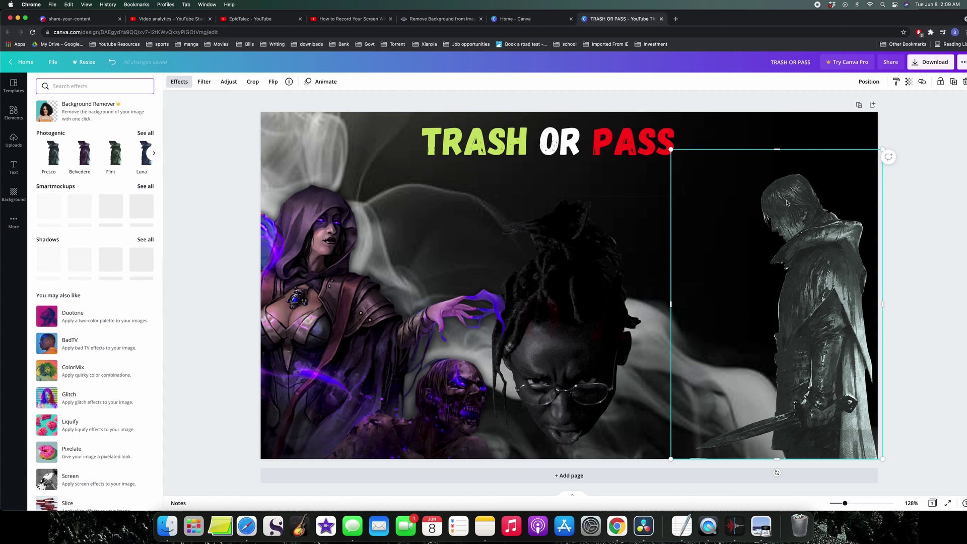
left_click(49, 261)
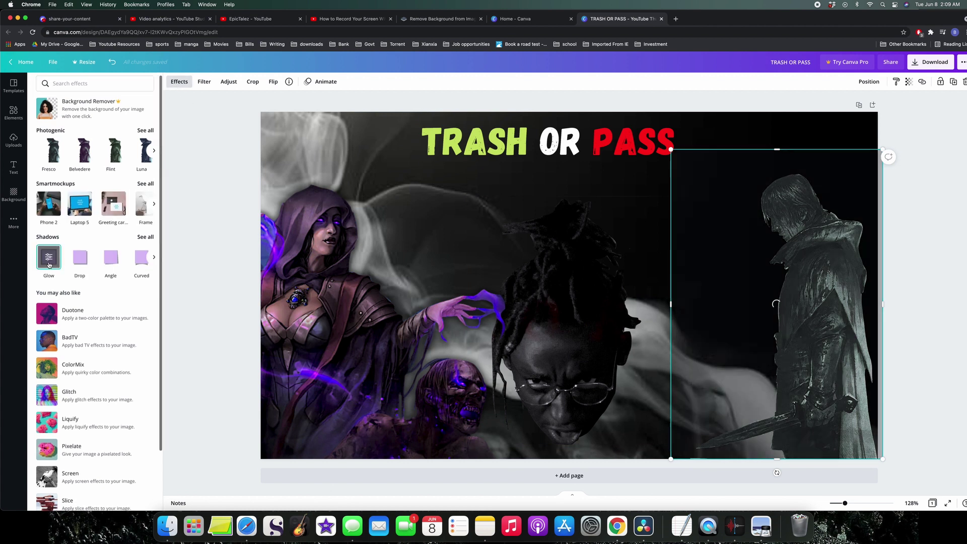
left_click(49, 260)
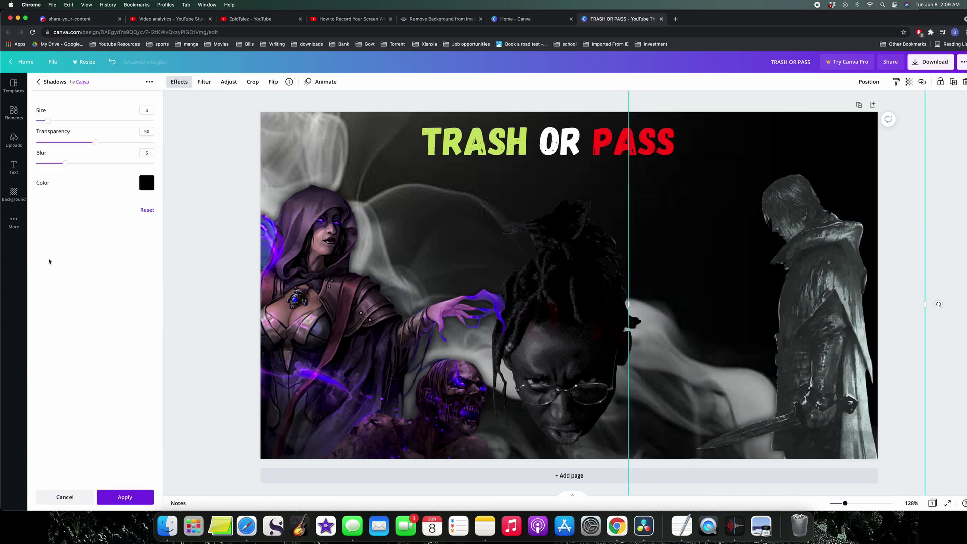
left_click(147, 183)
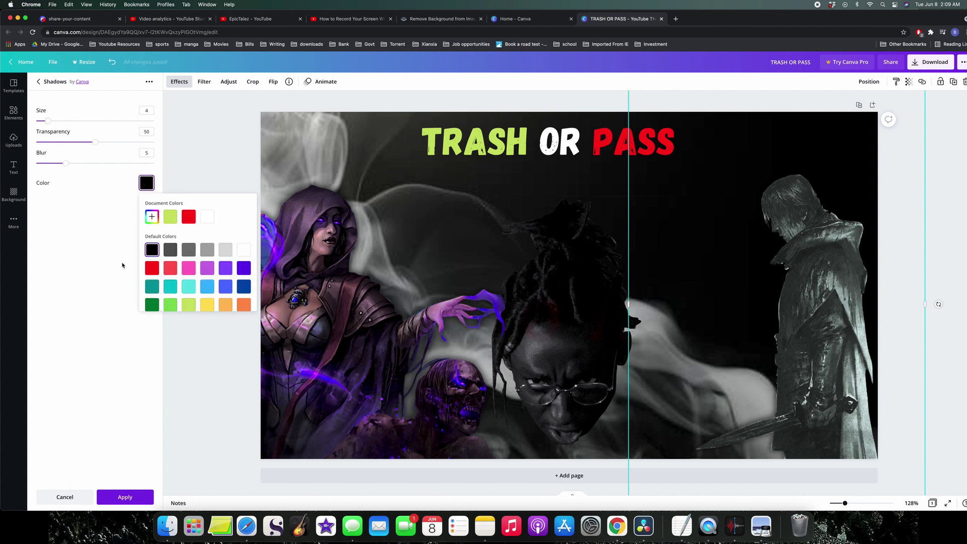
left_click(187, 218)
left_click(80, 222)
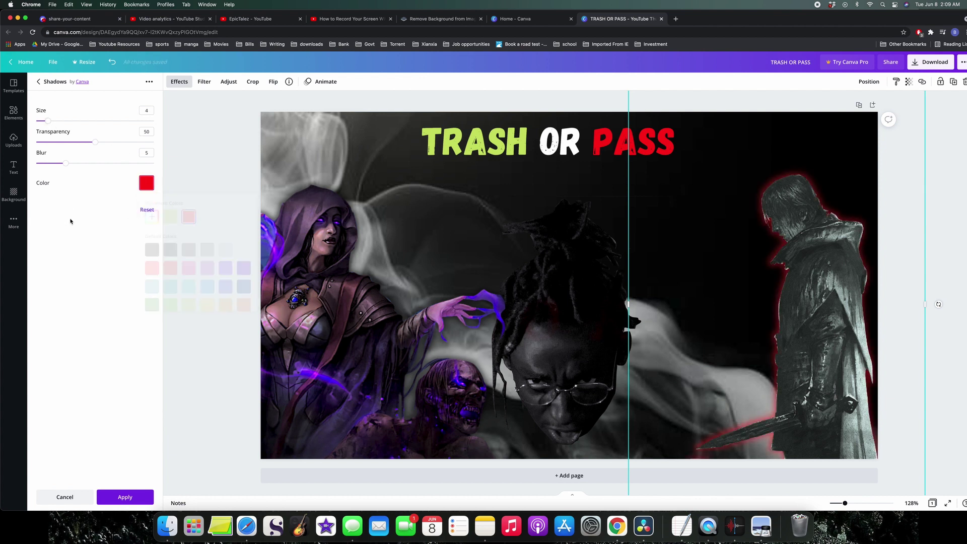
Set the swordsman's red glow to size 10, transparency 33 and blur 13.
mouse_move(43, 121)
left_mouse_down()
mouse_move(134, 120)
mouse_move(42, 121)
mouse_move(51, 121)
left_mouse_up()
left_click_drag(95, 142, 73, 143)
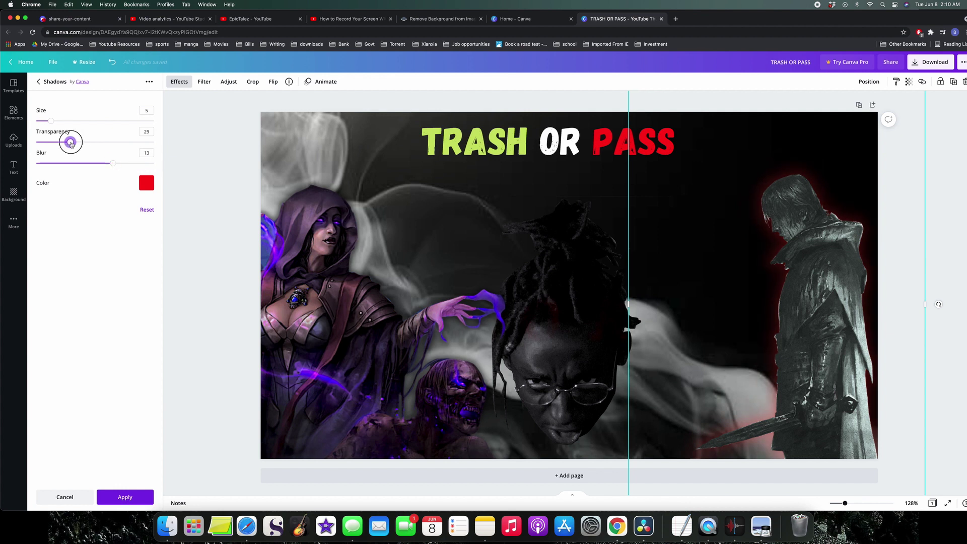
left_click_drag(70, 143, 65, 121)
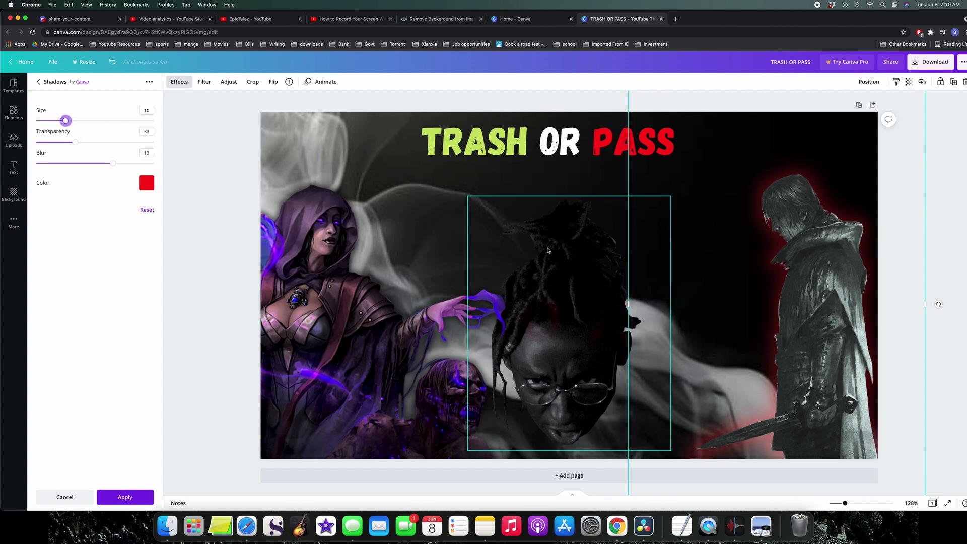
Enlarge the swordsman cutout slightly and reposition it along the thumbnail's right edge.
scroll(656, 337, "down", 2)
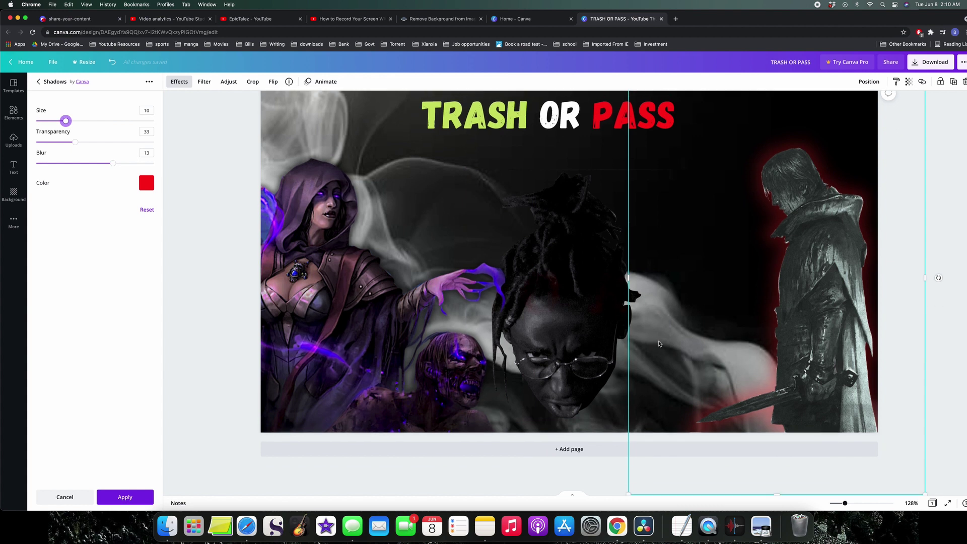
left_click_drag(629, 490, 551, 485)
scroll(777, 330, "up", 2)
left_click_drag(776, 330, 780, 349)
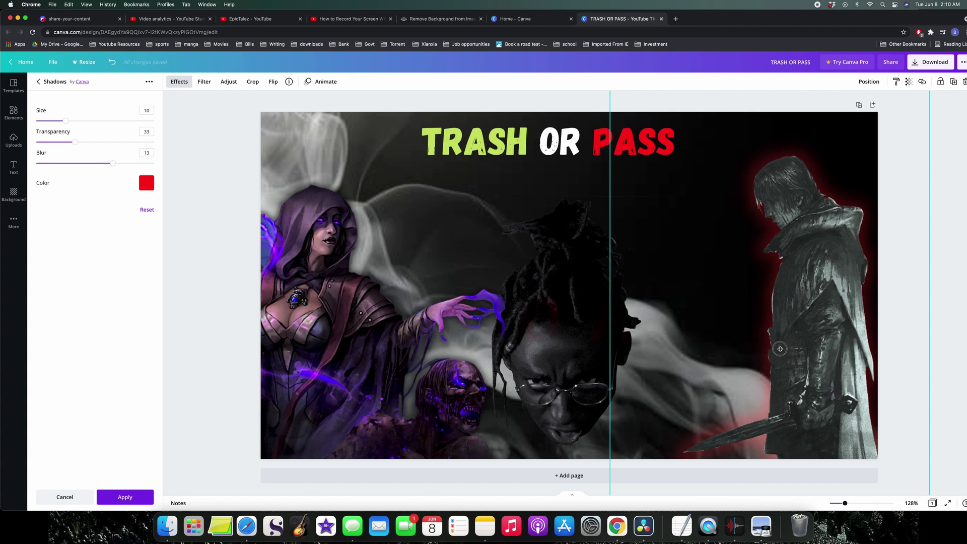
Apply a Glow shadow to the hooded sorceress cutout and colour the glow purple.
left_click(392, 334)
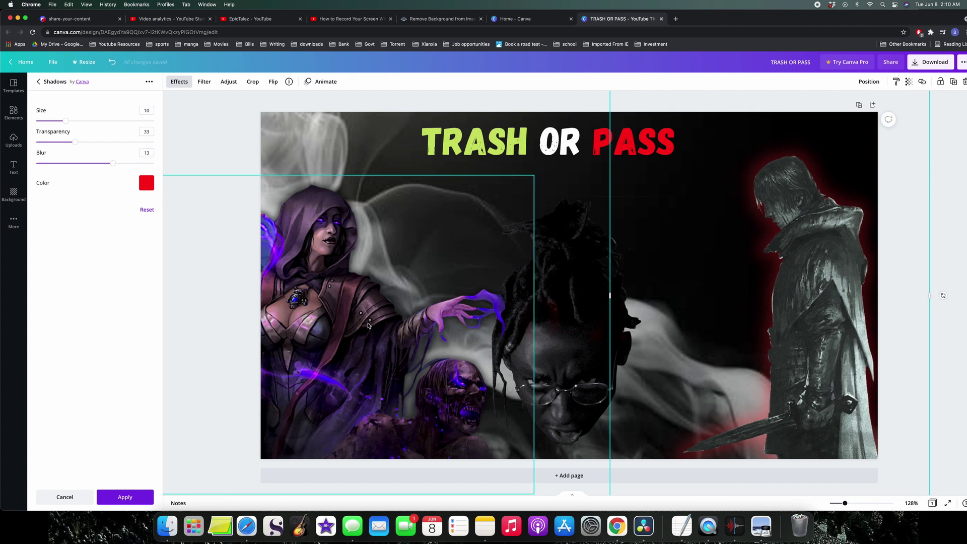
left_click(180, 81)
left_click(179, 81)
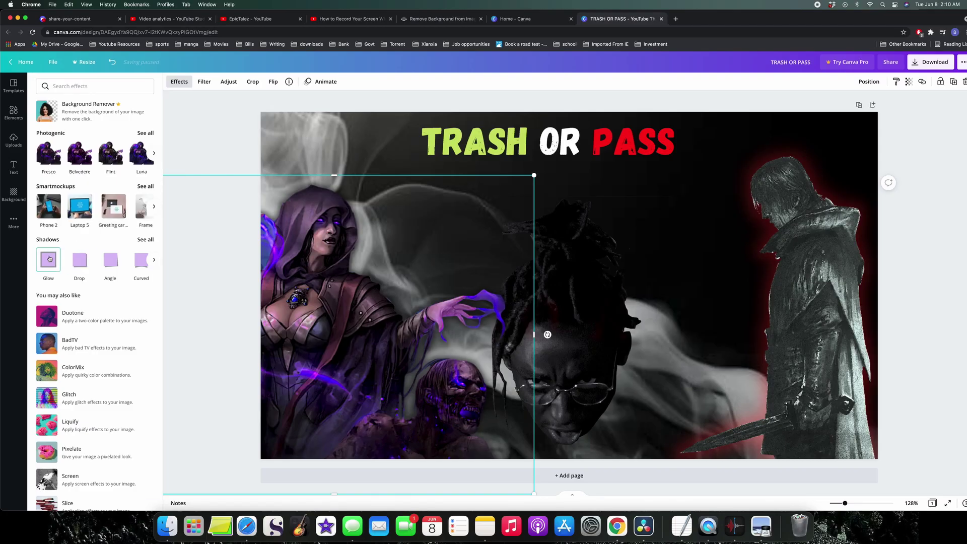
left_click(48, 260)
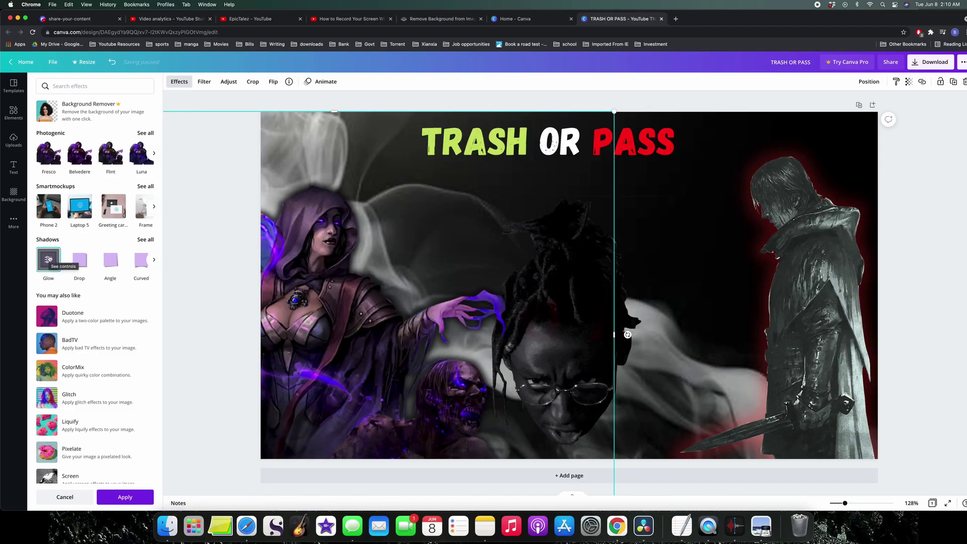
left_click(55, 255)
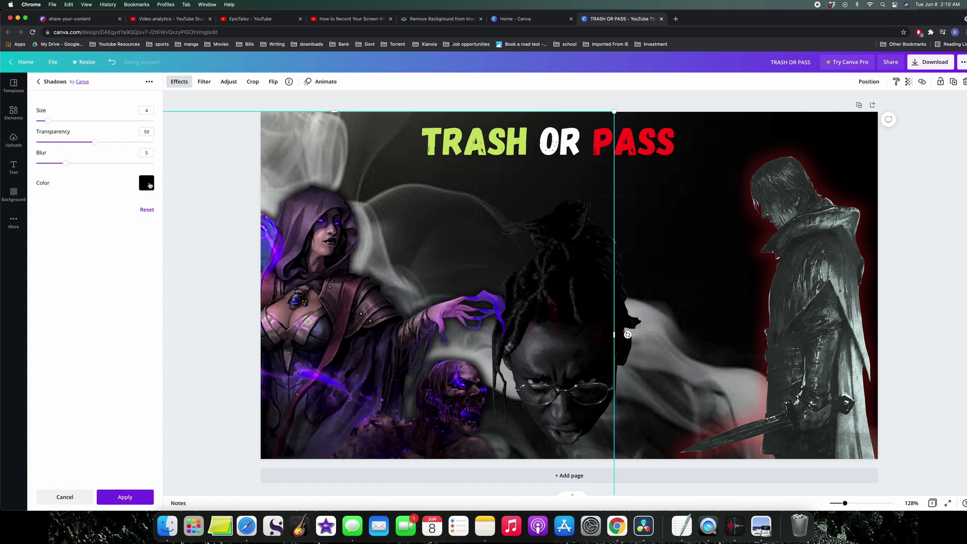
left_click(147, 183)
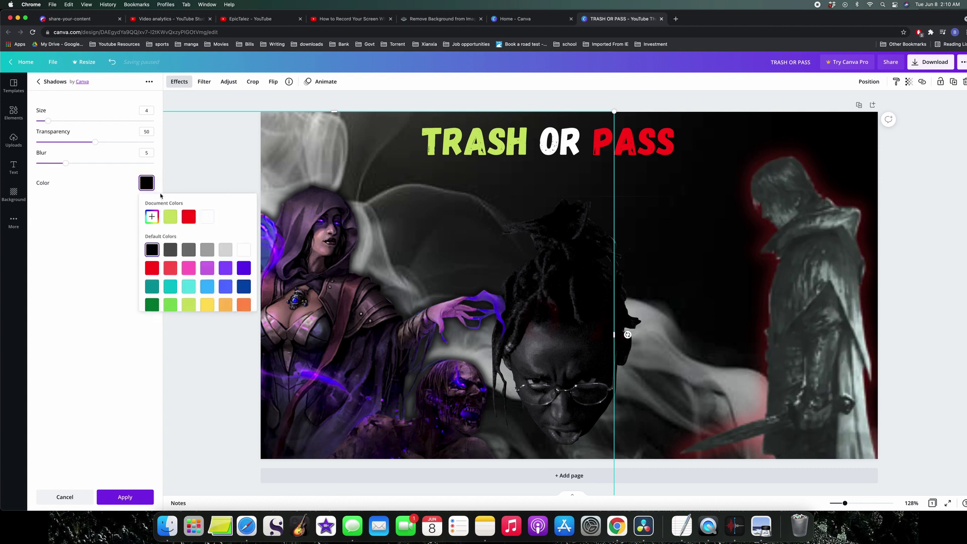
left_click(226, 272)
left_click(90, 200)
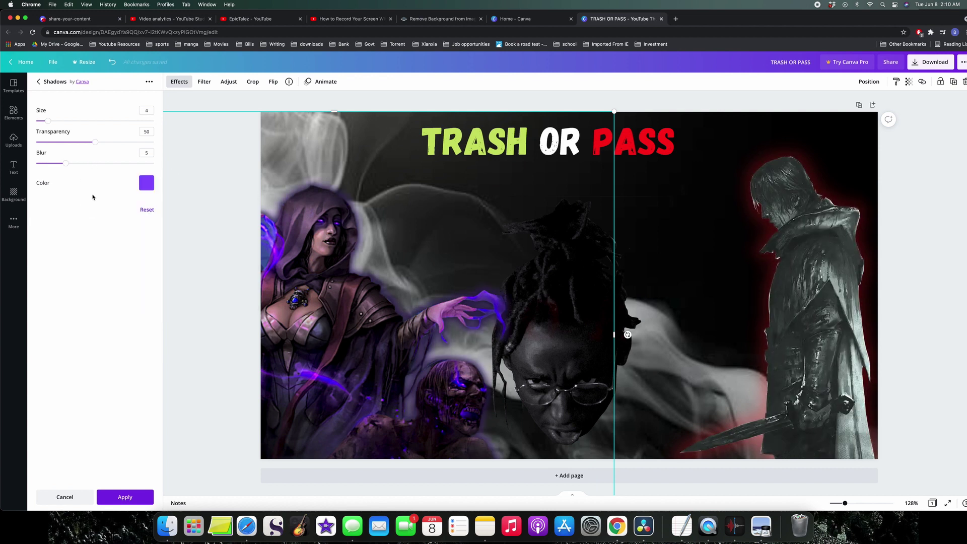
Set the sorceress's purple glow to size 10 and transparency 60, and raise its blur slightly.
mouse_move(96, 146)
left_mouse_down()
mouse_move(71, 140)
mouse_move(126, 138)
mouse_move(107, 141)
left_mouse_up()
left_click_drag(50, 122, 66, 121)
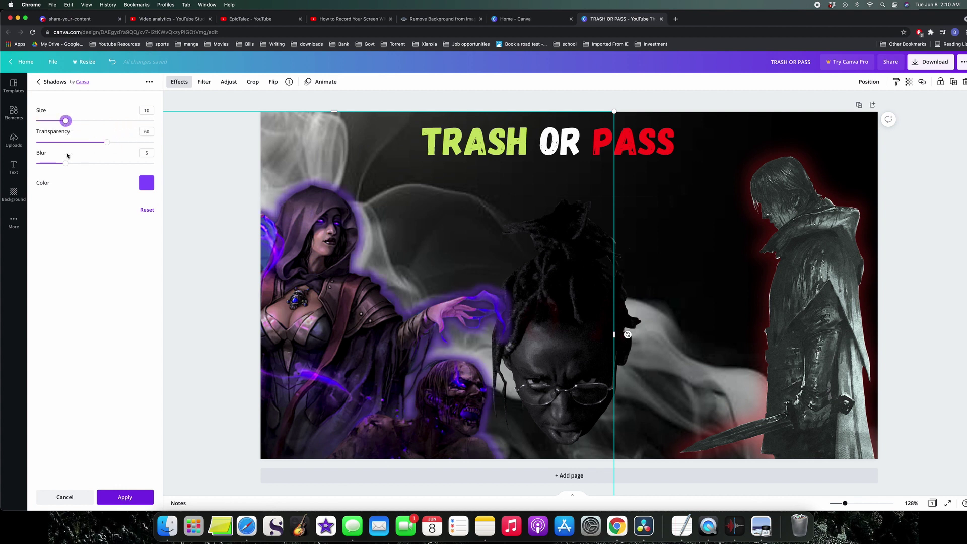
mouse_move(66, 163)
left_mouse_down()
mouse_move(87, 163)
mouse_move(71, 163)
left_mouse_up()
Apply the Glitch text effect to the "TRASH OR PASS" heading with offset 37 and direction 133.
left_click(539, 140)
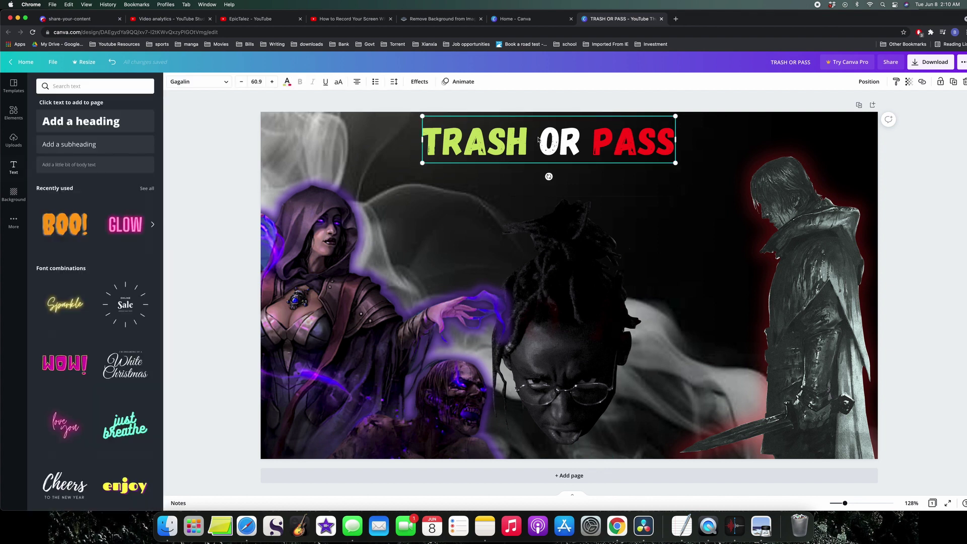
left_click(420, 82)
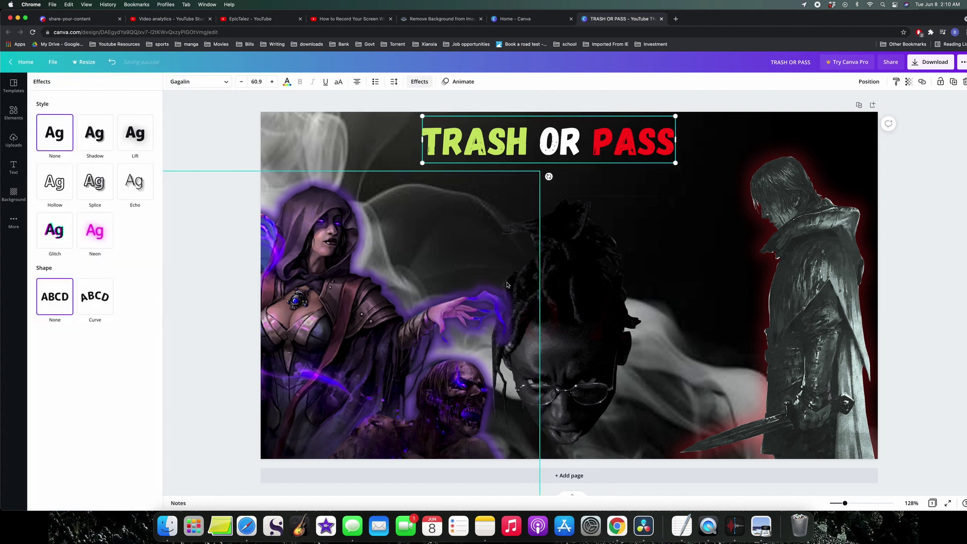
left_click(62, 236)
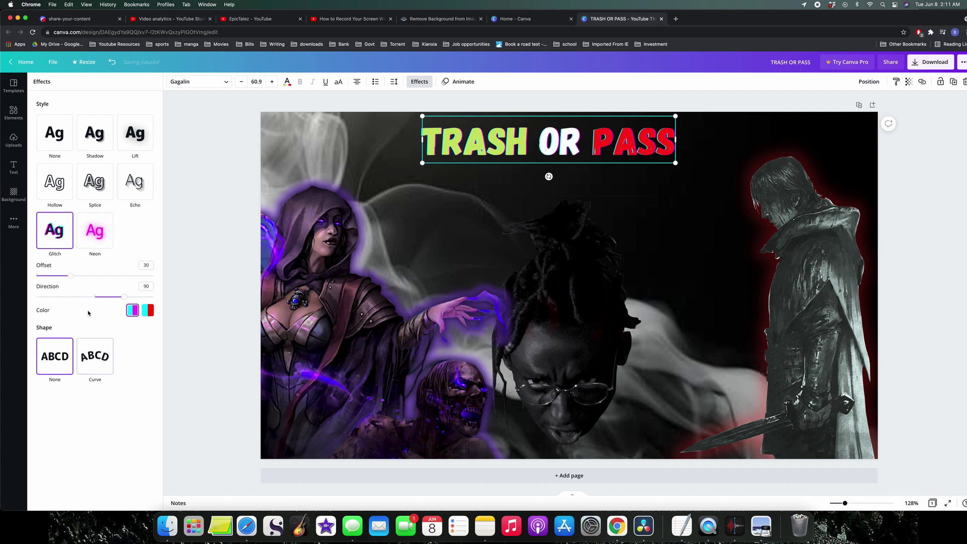
left_click_drag(83, 276, 138, 296)
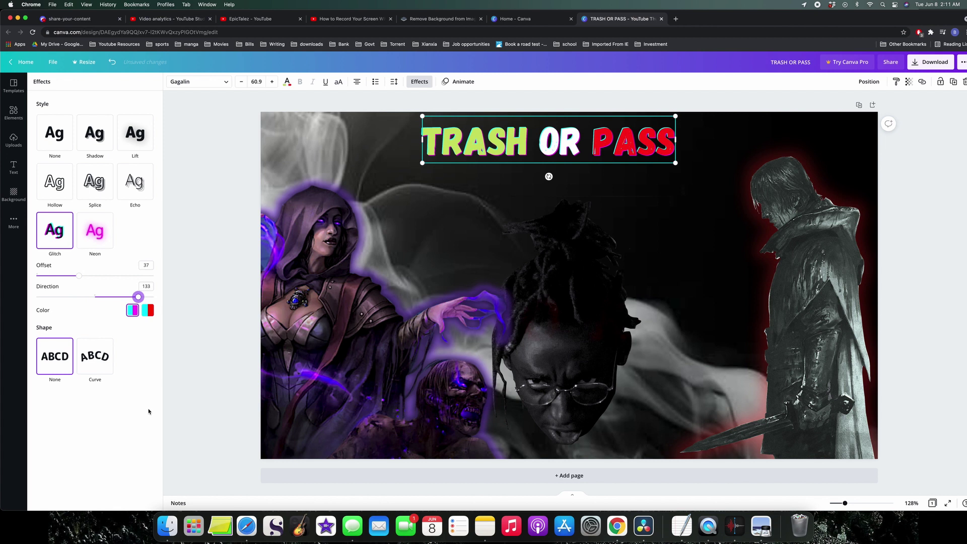